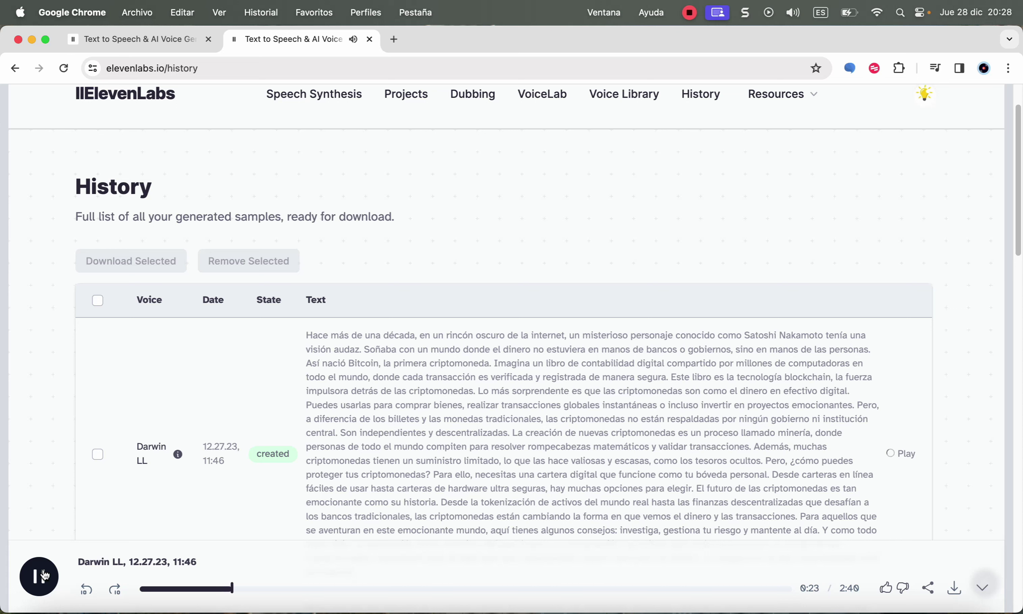
{"action": "left_click", "coordinate": [45, 575]}
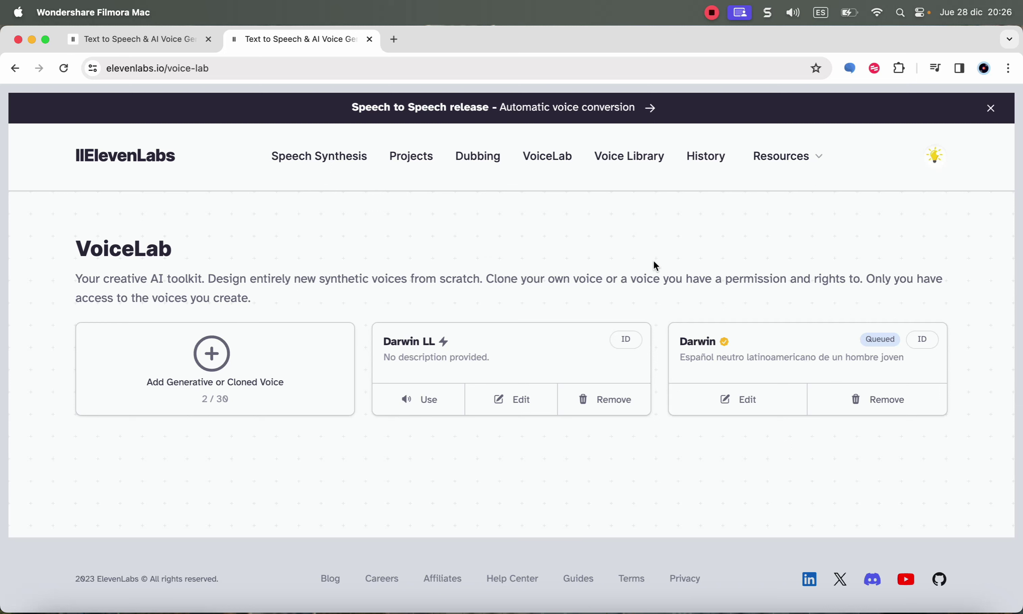
{"action": "left_click", "coordinate": [596, 260]}
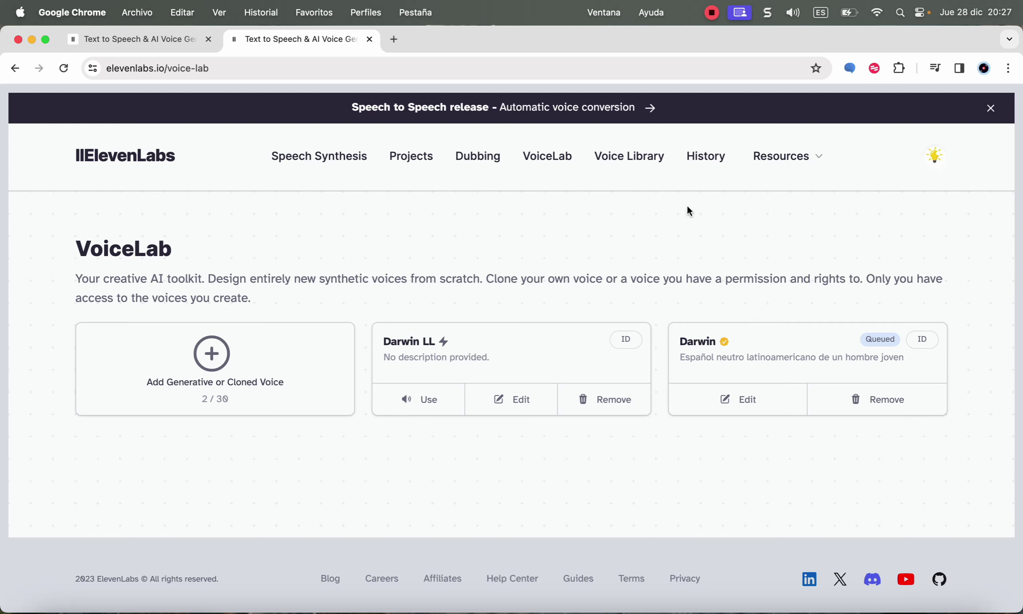
Open the generation history and play part of the newest sample, pausing it after about 24 seconds.
{"action": "left_click", "coordinate": [705, 157]}
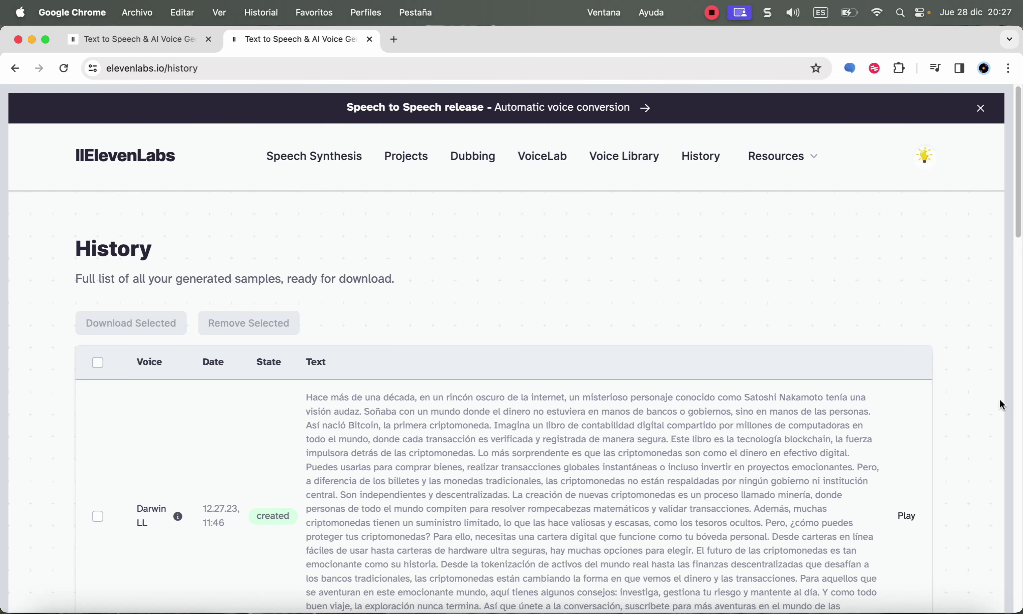
{"action": "scroll", "coordinate": [984, 435], "scroll_direction": "down", "scroll_amount": 3}
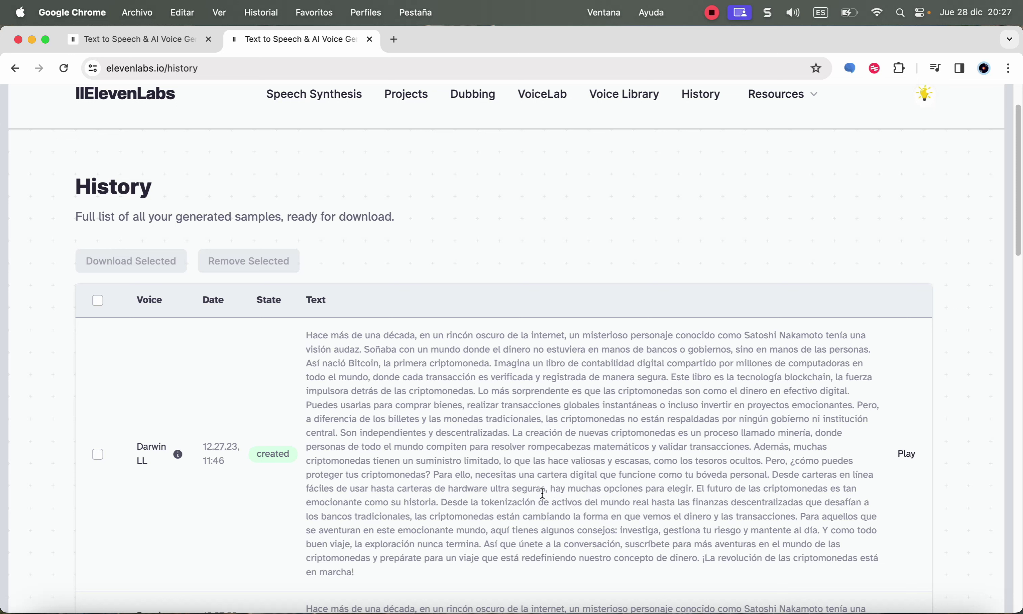
{"action": "left_click", "coordinate": [908, 457]}
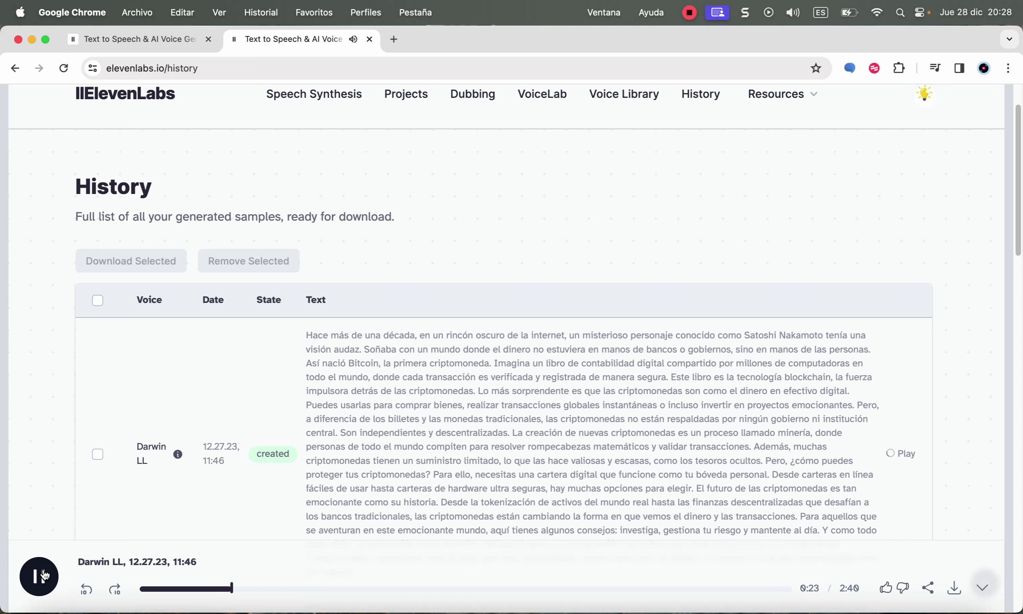
{"action": "key", "text": "space"}
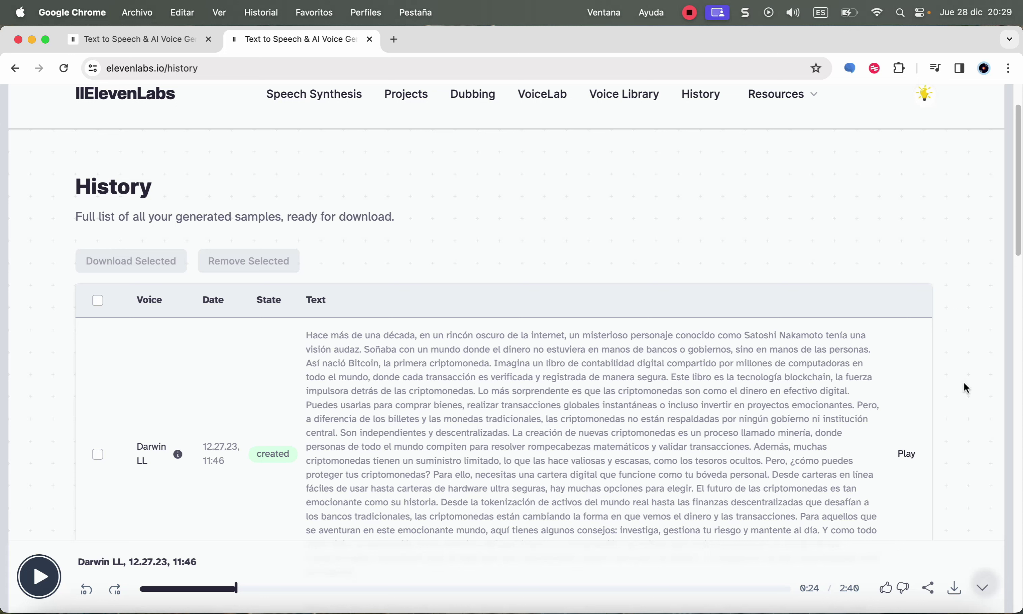
Start an Instant Voice Cloning voice in VoiceLab and name it "Voz 1".
{"action": "scroll", "coordinate": [866, 316], "scroll_direction": "up", "scroll_amount": 3}
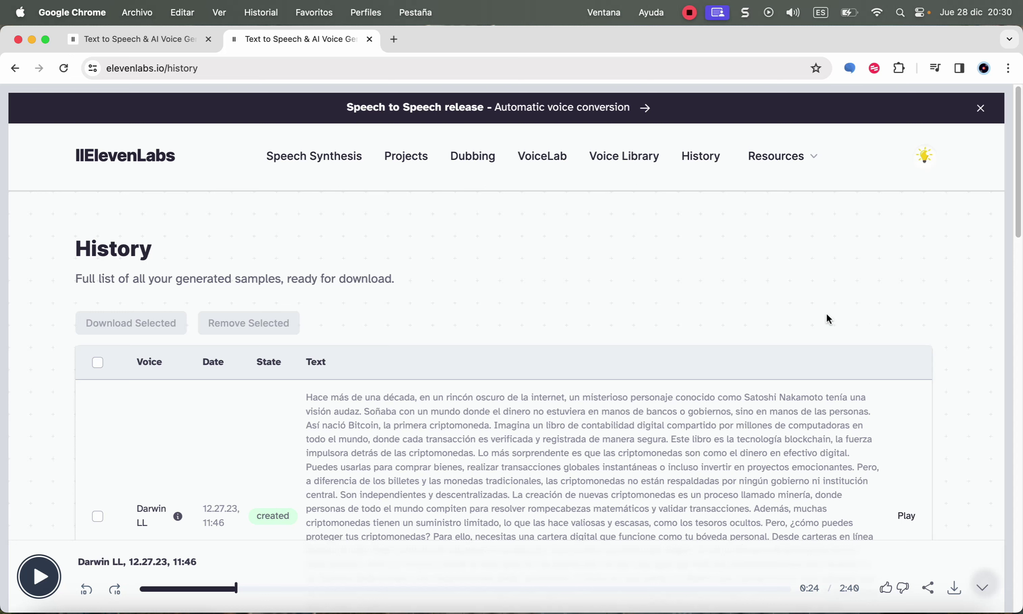
{"action": "left_click", "coordinate": [542, 167]}
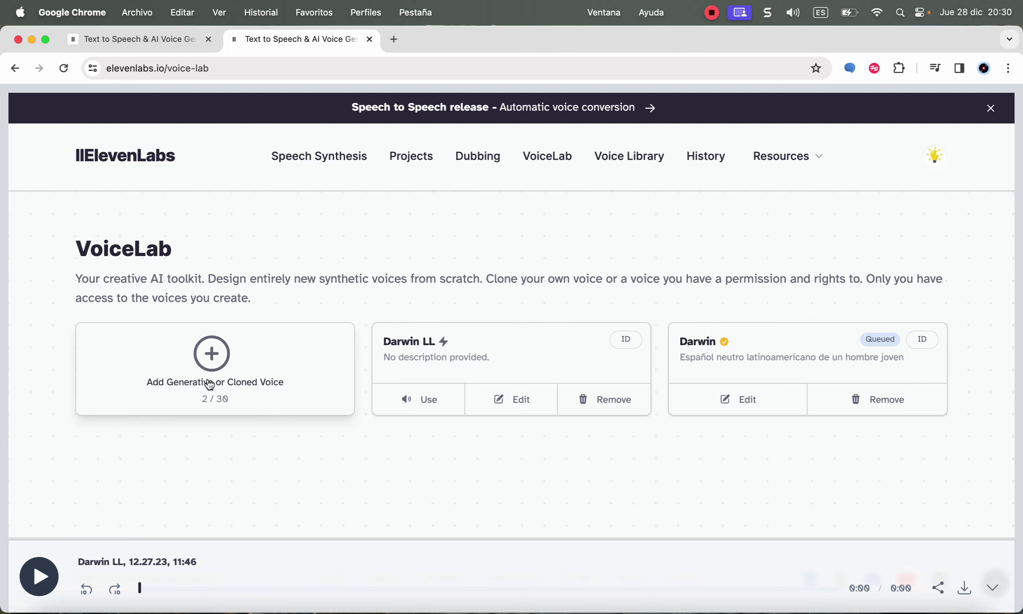
{"action": "left_click", "coordinate": [220, 357]}
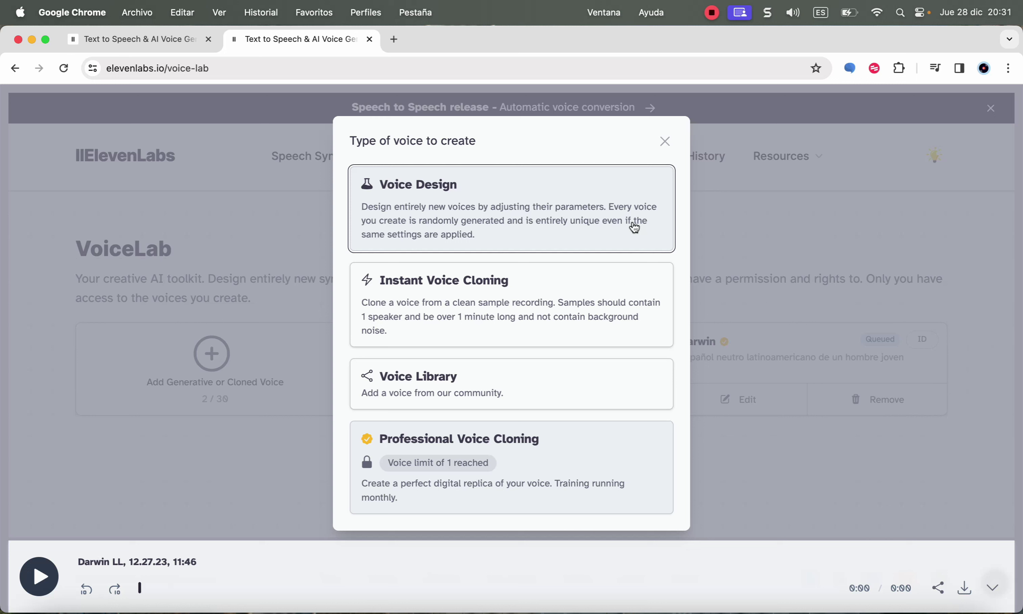
{"action": "left_click", "coordinate": [644, 307]}
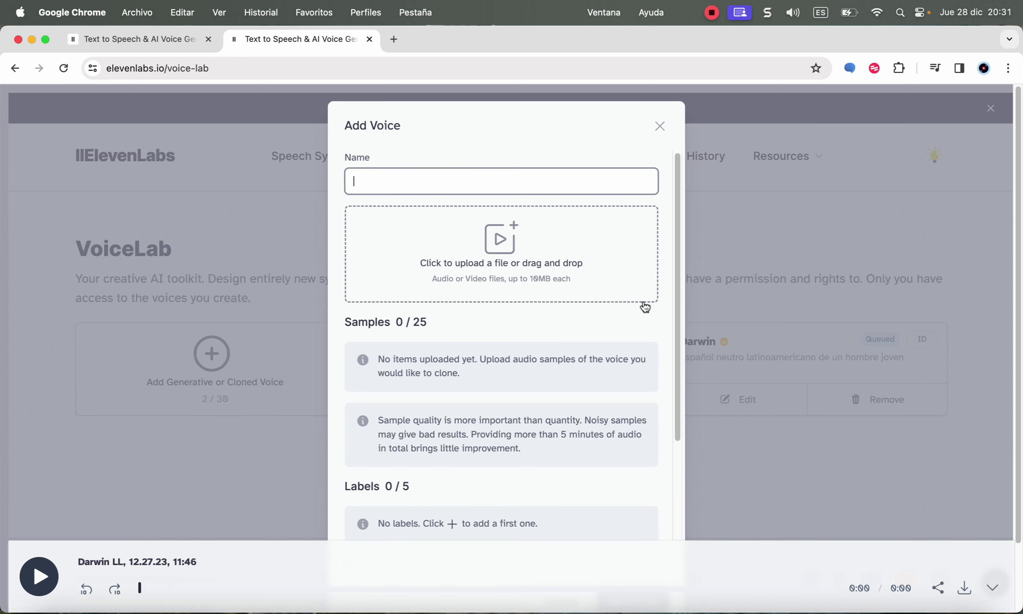
{"action": "left_click", "coordinate": [432, 183]}
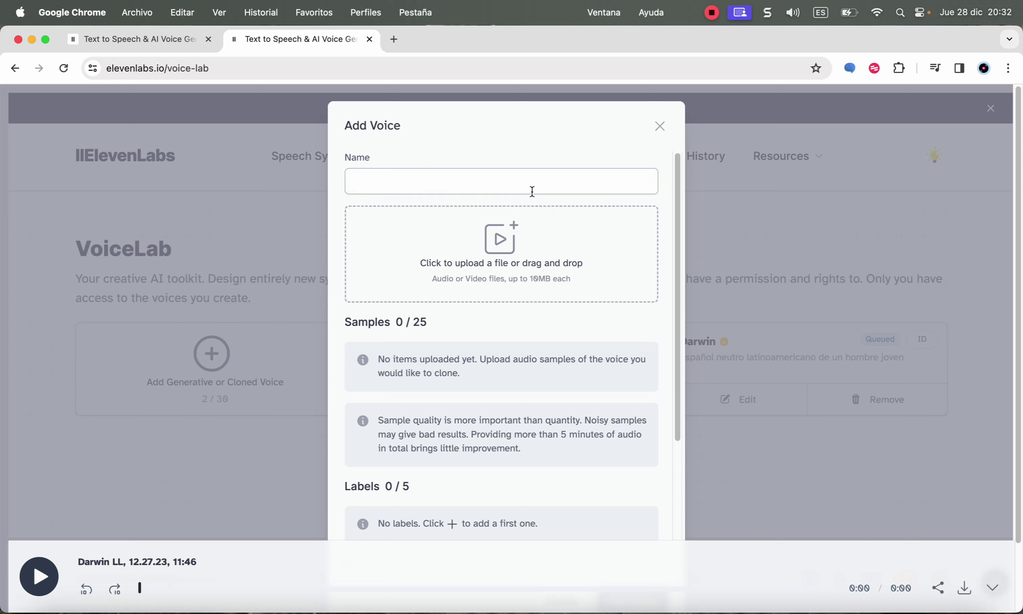
{"action": "type", "text": "Voz 1"}
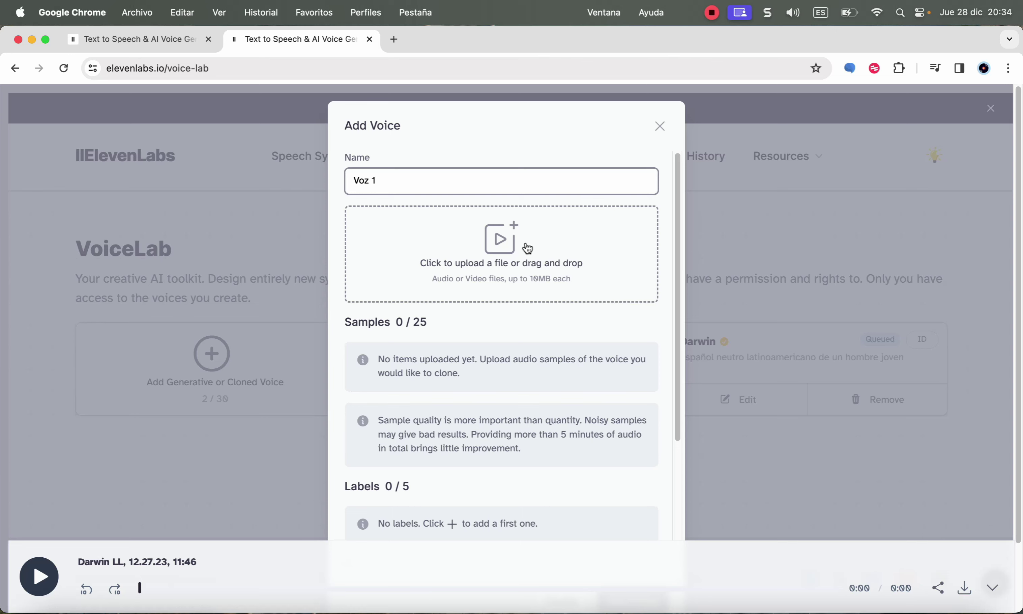
Examine the samples, labels, description and consent parts of the Add Voice form, and close it without adding the voice.
{"action": "scroll", "coordinate": [528, 248], "scroll_direction": "down", "scroll_amount": 4}
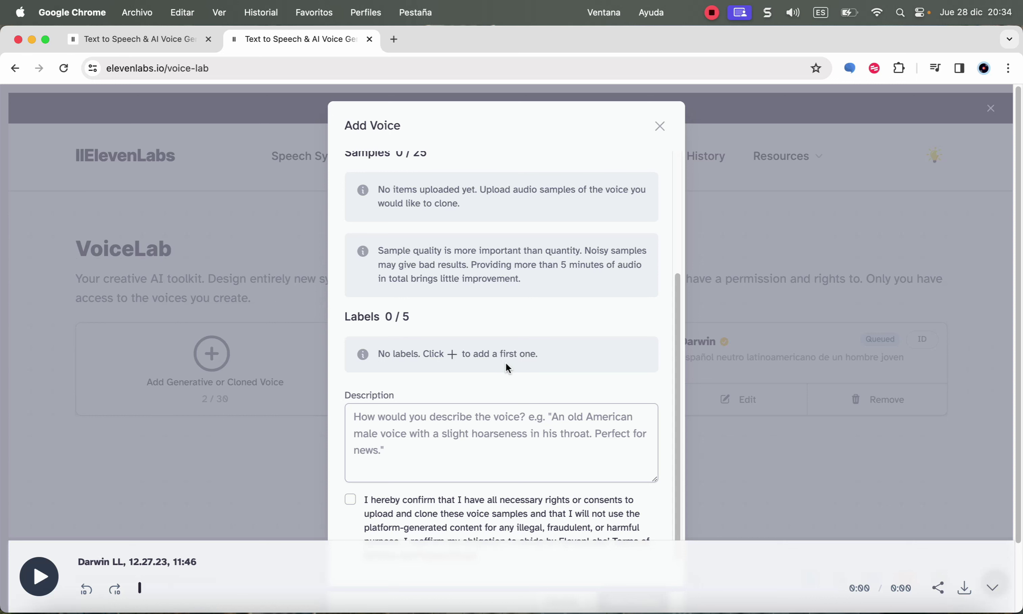
{"action": "scroll", "coordinate": [508, 367], "scroll_direction": "down", "scroll_amount": 2}
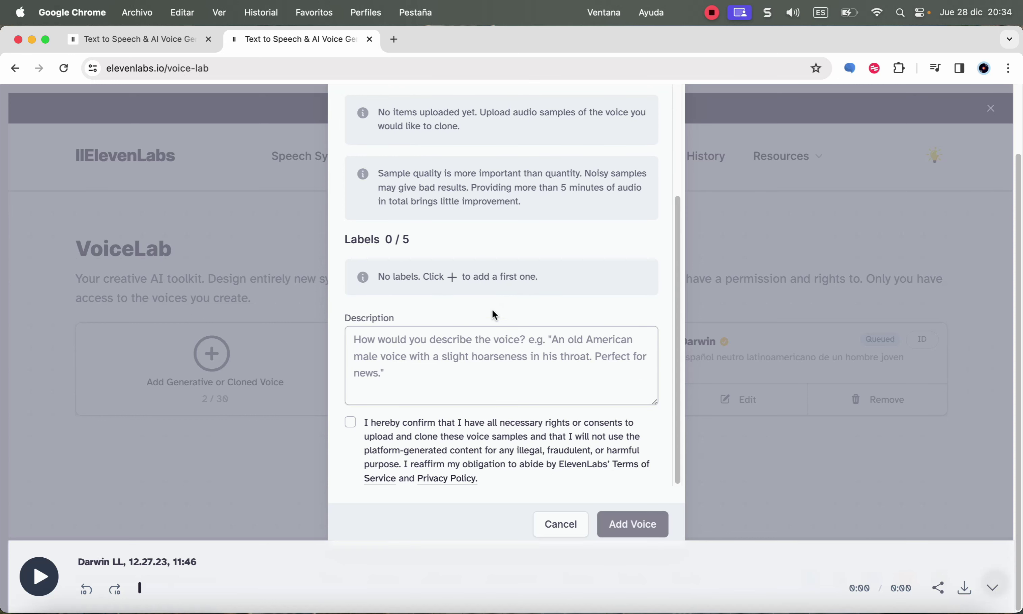
{"action": "left_click", "coordinate": [436, 341]}
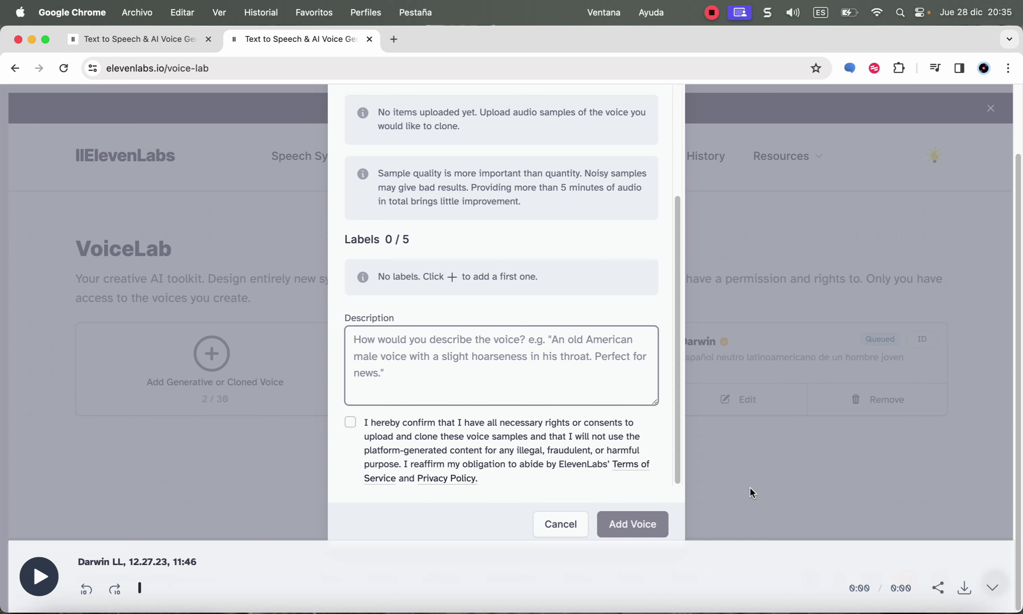
{"action": "key", "text": "Escape"}
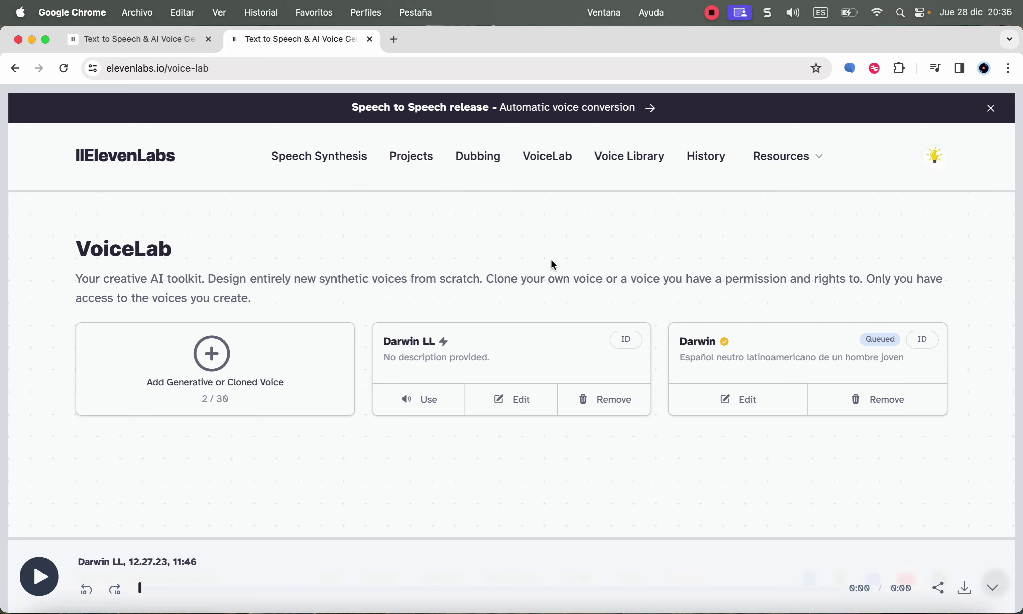
Switch to the browser tab with Speech Synthesis and preview the cloned voice from the list of voices.
{"action": "left_click", "coordinate": [133, 39]}
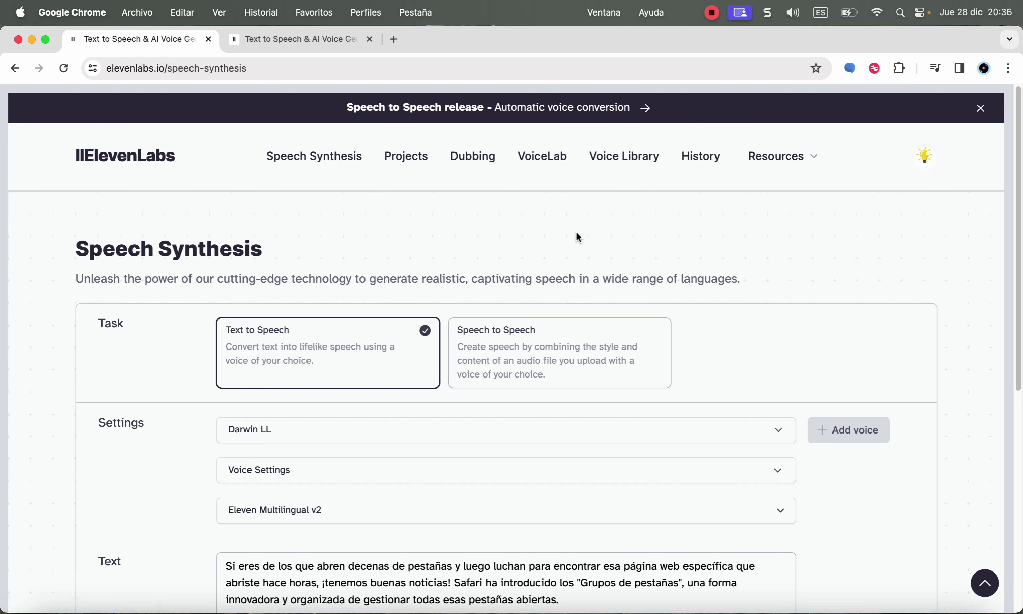
{"action": "scroll", "coordinate": [576, 235], "scroll_direction": "down", "scroll_amount": 2}
{"action": "scroll", "coordinate": [576, 233], "scroll_direction": "down", "scroll_amount": 3}
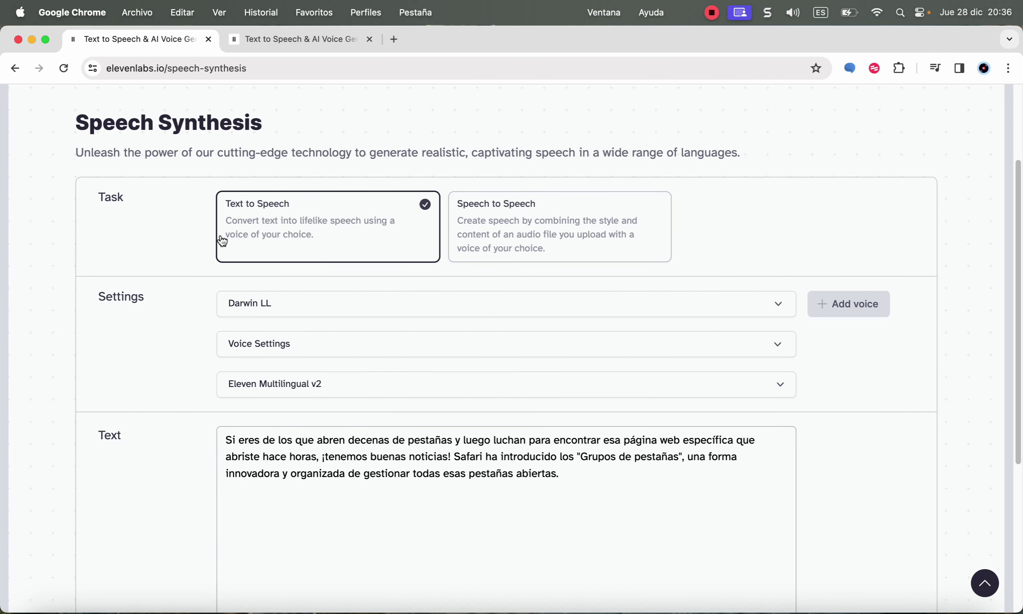
{"action": "scroll", "coordinate": [198, 255], "scroll_direction": "down", "scroll_amount": 3}
{"action": "double_click", "coordinate": [255, 244]}
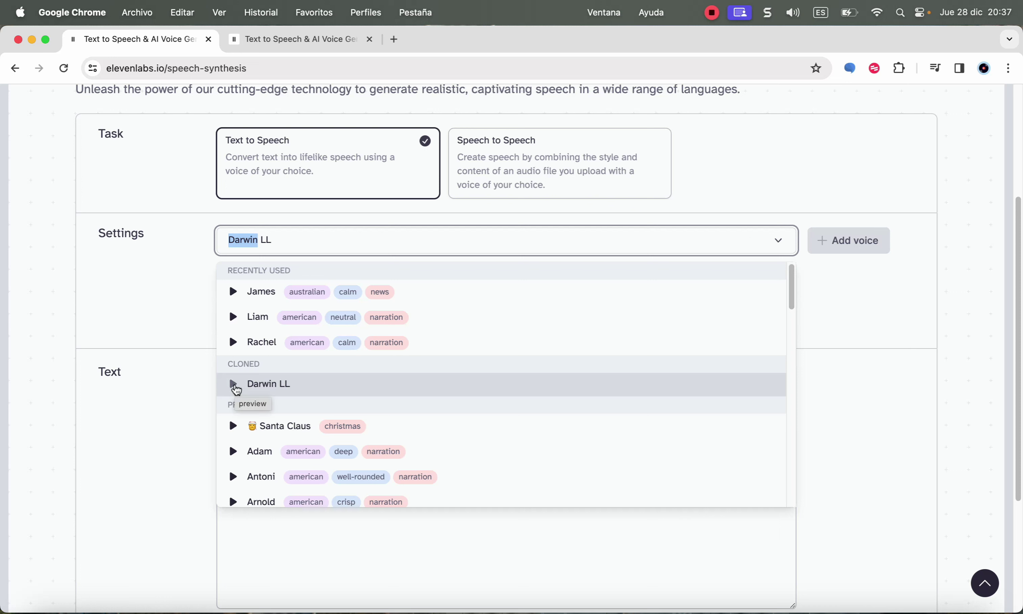
{"action": "left_click", "coordinate": [237, 389]}
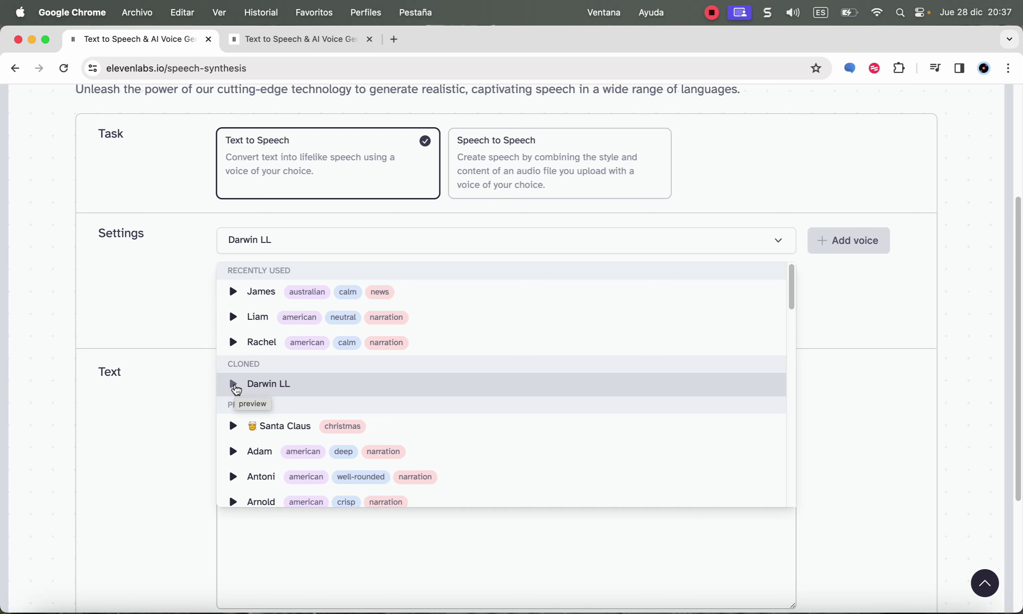
{"action": "left_click", "coordinate": [186, 276]}
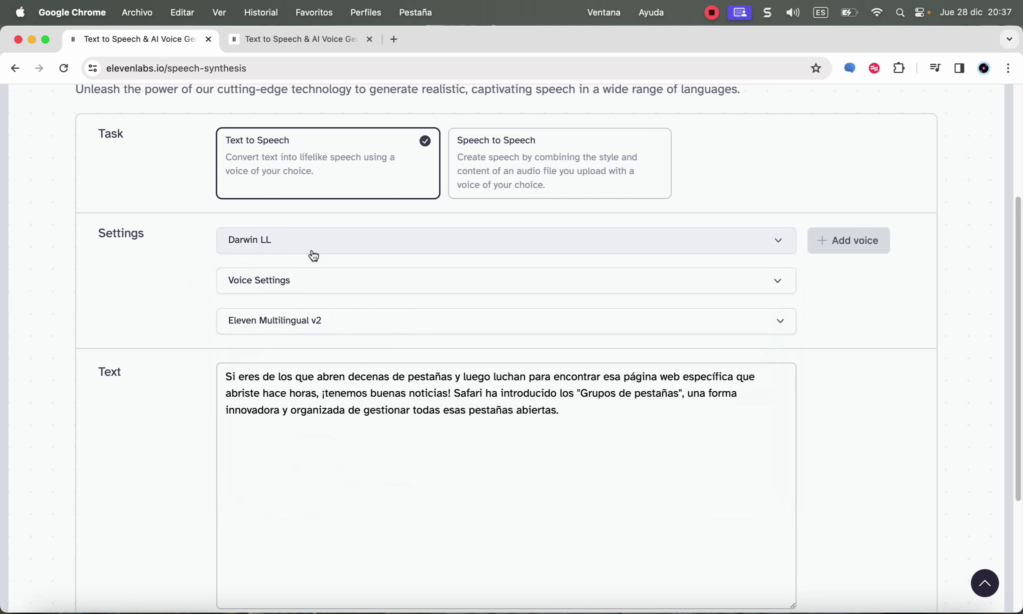
Expand the voice settings and browse the recently used, cloned and premade voices, keeping the cloned voice selected.
{"action": "left_click", "coordinate": [298, 284]}
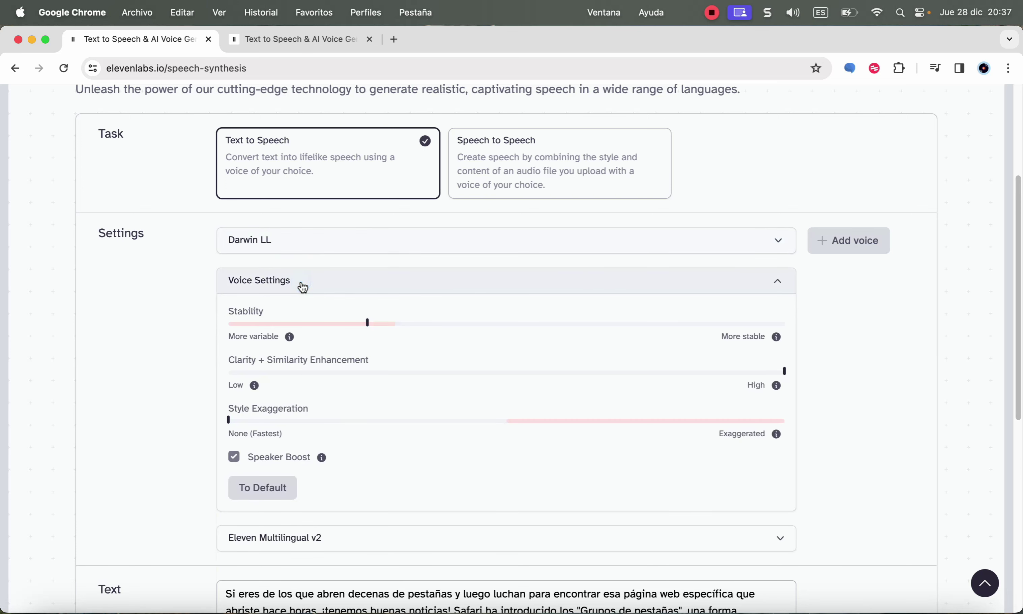
{"action": "mouse_move", "coordinate": [370, 326]}
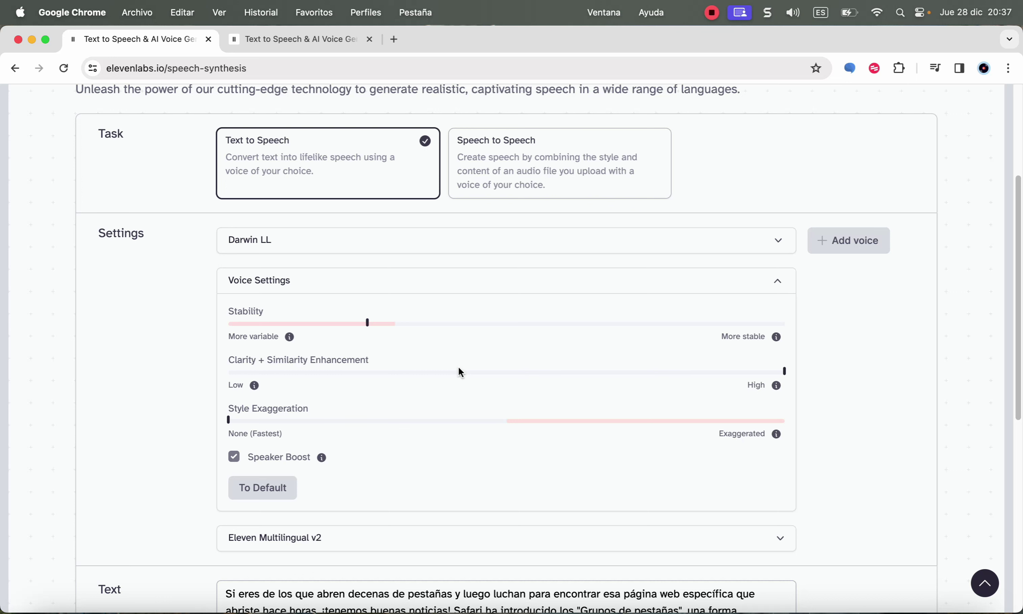
{"action": "left_click", "coordinate": [384, 249]}
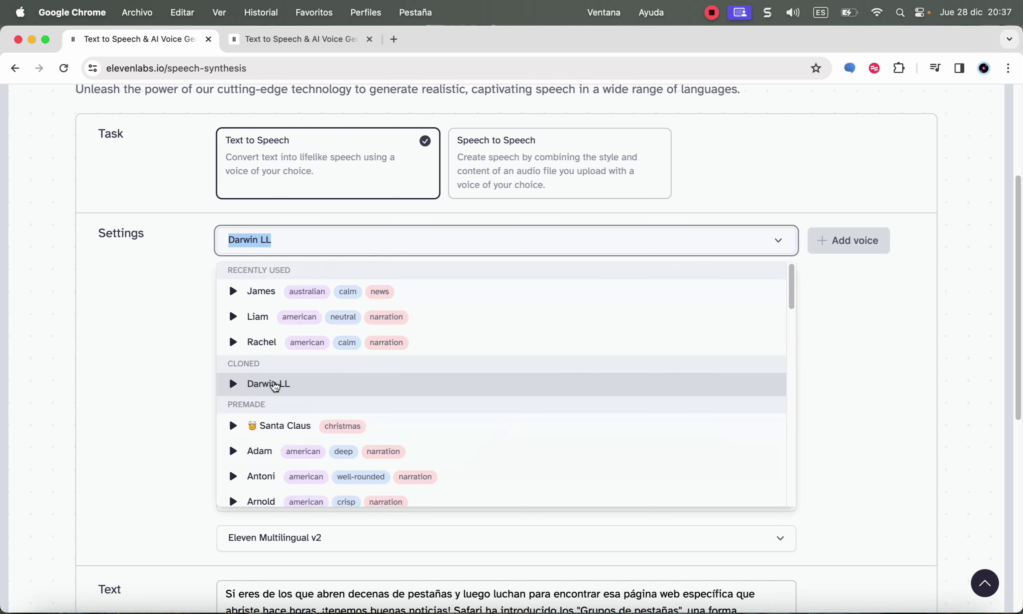
{"action": "scroll", "coordinate": [272, 457], "scroll_direction": "down", "scroll_amount": 10}
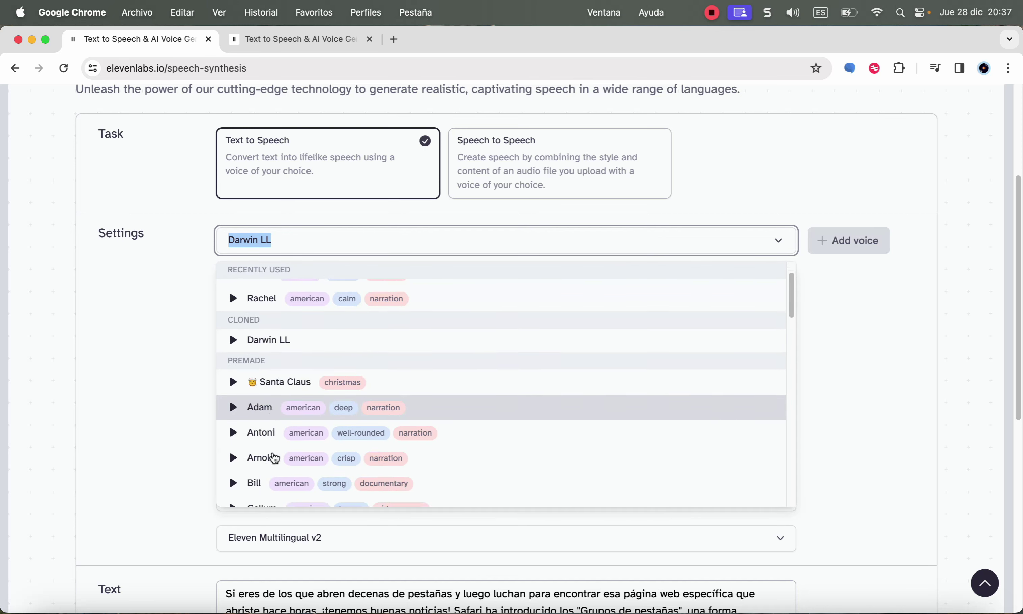
{"action": "scroll", "coordinate": [274, 456], "scroll_direction": "down", "scroll_amount": 8}
{"action": "scroll", "coordinate": [274, 457], "scroll_direction": "up", "scroll_amount": 20}
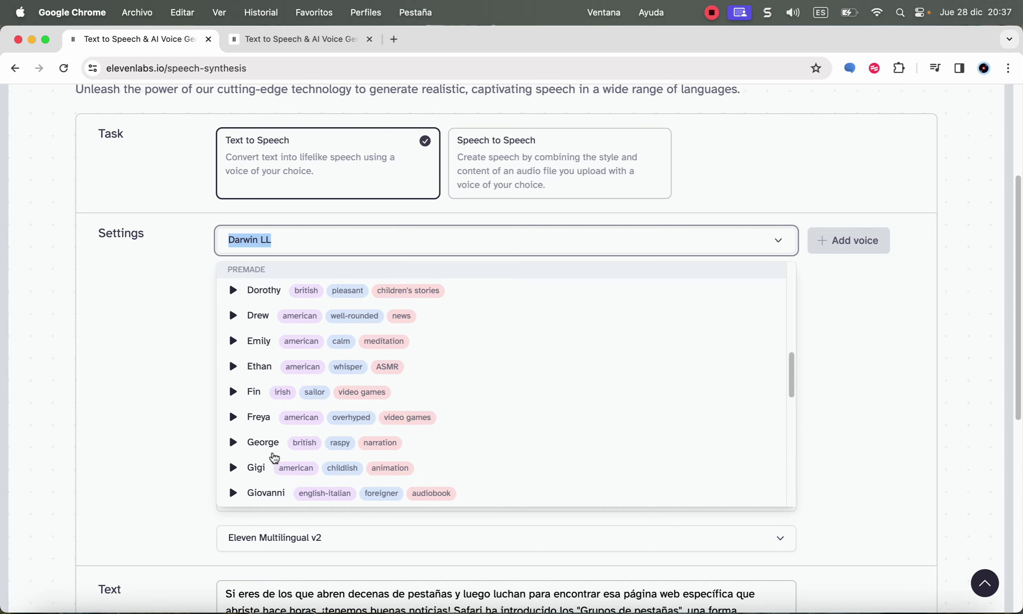
{"action": "left_click", "coordinate": [174, 457]}
Examine the Stability, Clarity + Similarity Enhancement and Style Exaggeration settings, and collapse the voice settings.
{"action": "scroll", "coordinate": [174, 457], "scroll_direction": "down", "scroll_amount": 6}
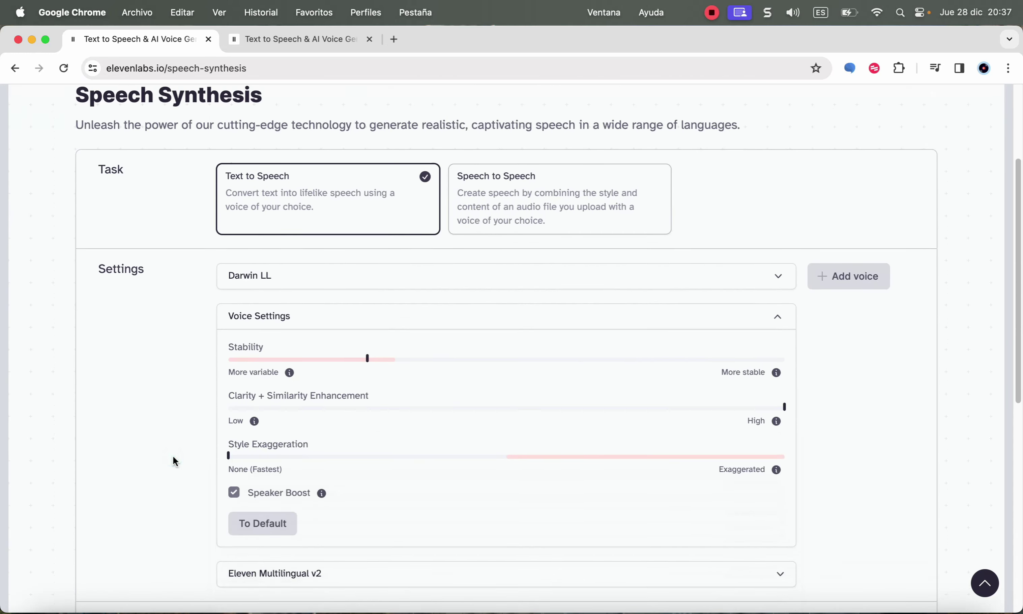
{"action": "scroll", "coordinate": [173, 456], "scroll_direction": "down", "scroll_amount": 2}
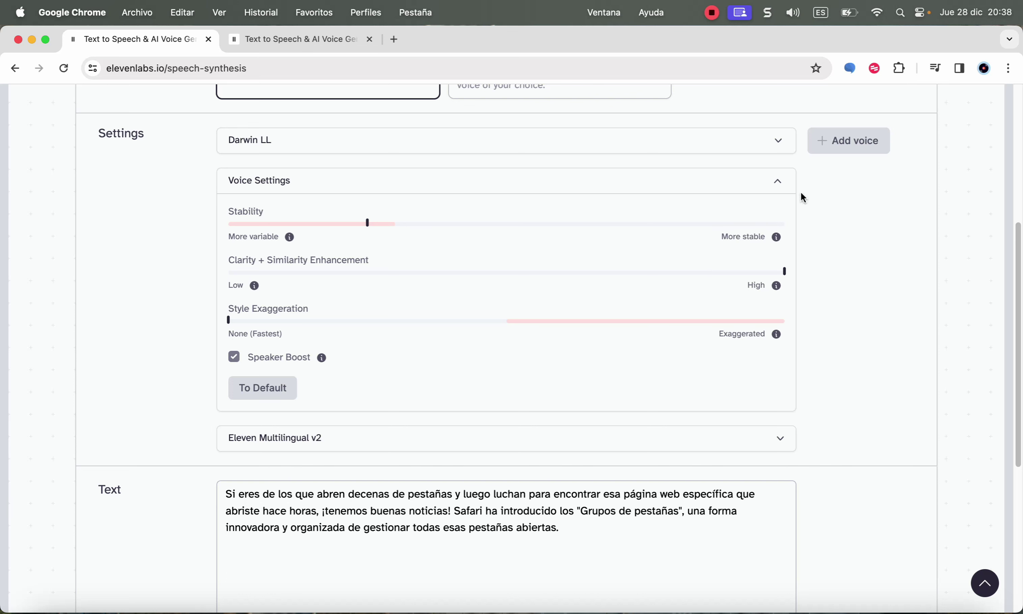
{"action": "left_click", "coordinate": [779, 182]}
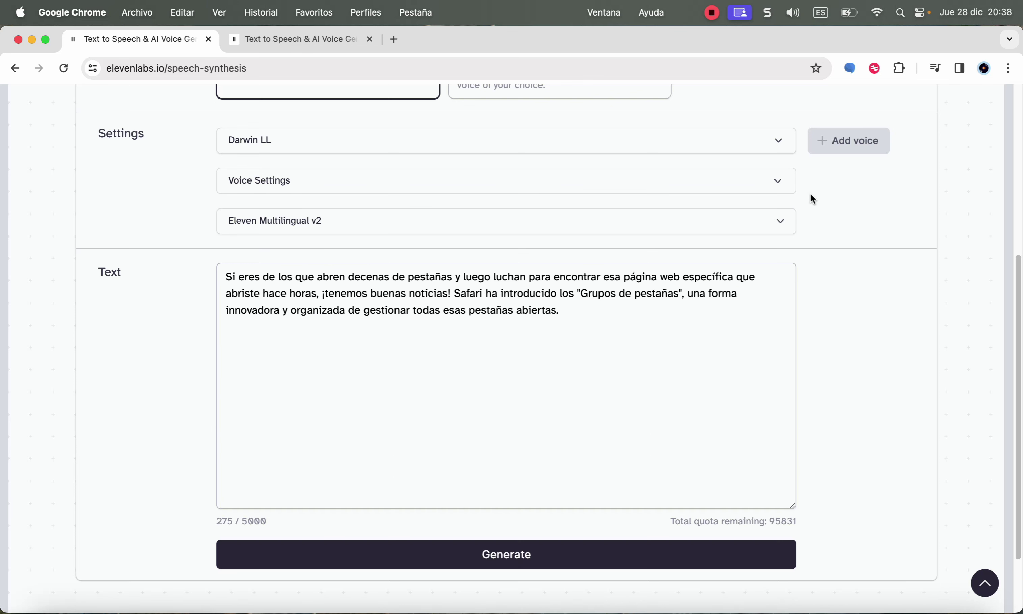
Examine the available speech models and their supported languages, and close the model selection with Eleven Multilingual v2 kept.
{"action": "left_click", "coordinate": [781, 226]}
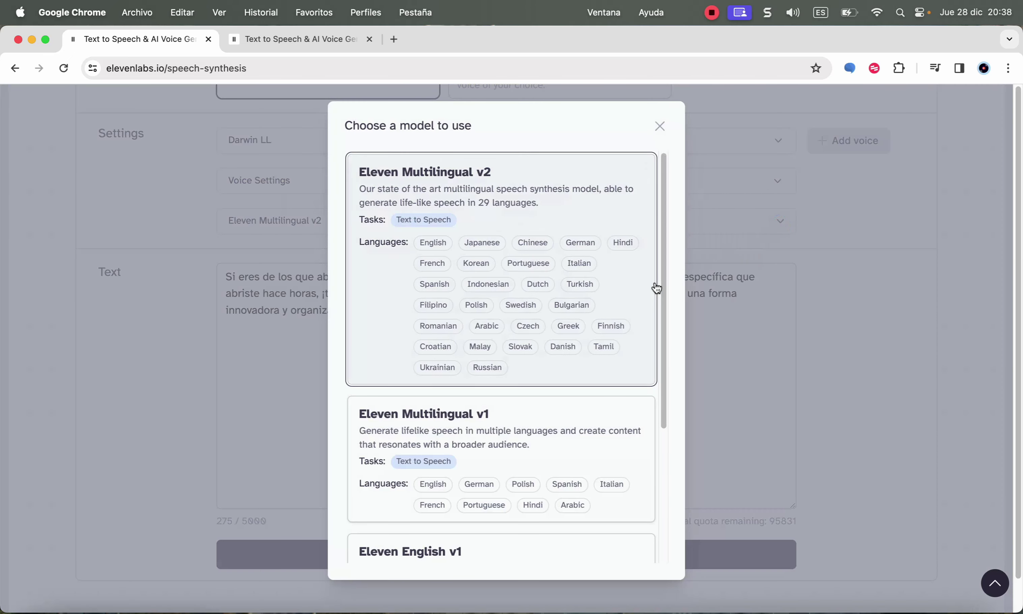
{"action": "scroll", "coordinate": [656, 286], "scroll_direction": "down", "scroll_amount": 5}
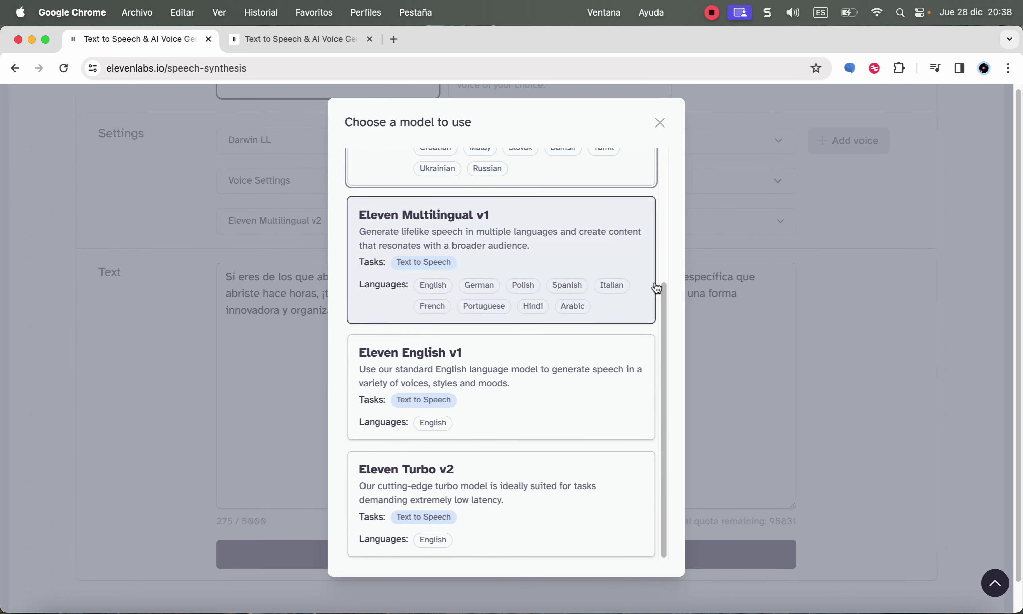
{"action": "scroll", "coordinate": [656, 287], "scroll_direction": "up", "scroll_amount": 5}
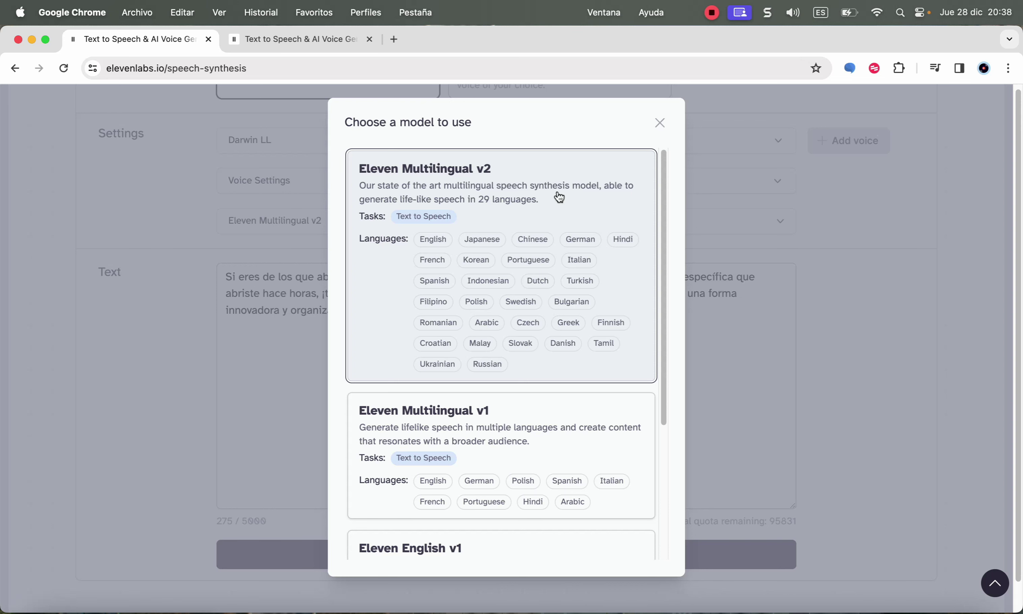
{"action": "scroll", "coordinate": [552, 187], "scroll_direction": "down", "scroll_amount": 5}
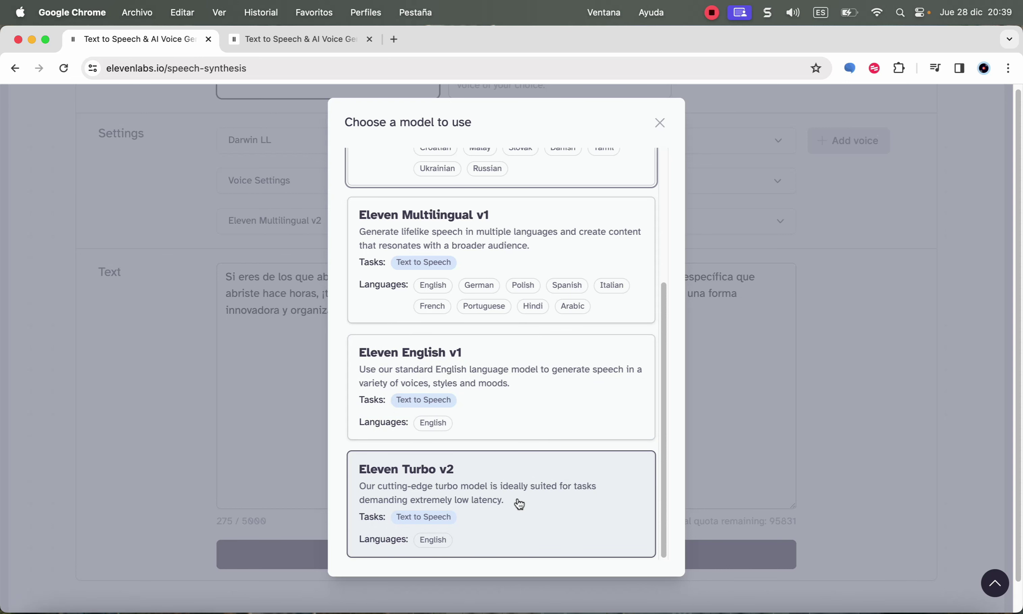
{"action": "scroll", "coordinate": [519, 503], "scroll_direction": "up", "scroll_amount": 5}
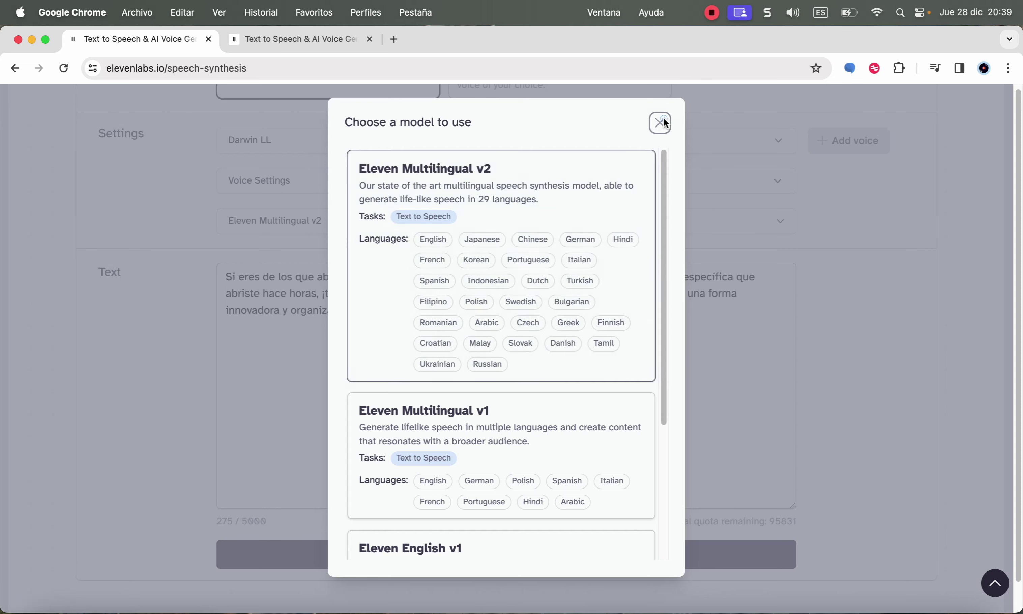
{"action": "left_click", "coordinate": [660, 122]}
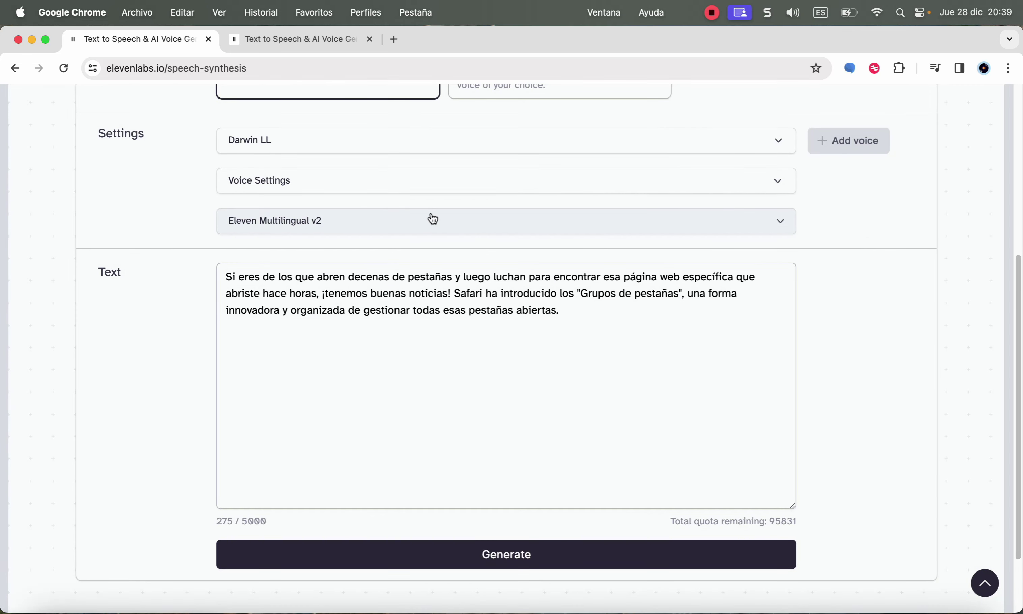
Review the Spanish text about Safari tab groups and generate its speech with the cloned voice and Eleven Multilingual v2.
{"action": "scroll", "coordinate": [146, 320], "scroll_direction": "down", "scroll_amount": 2}
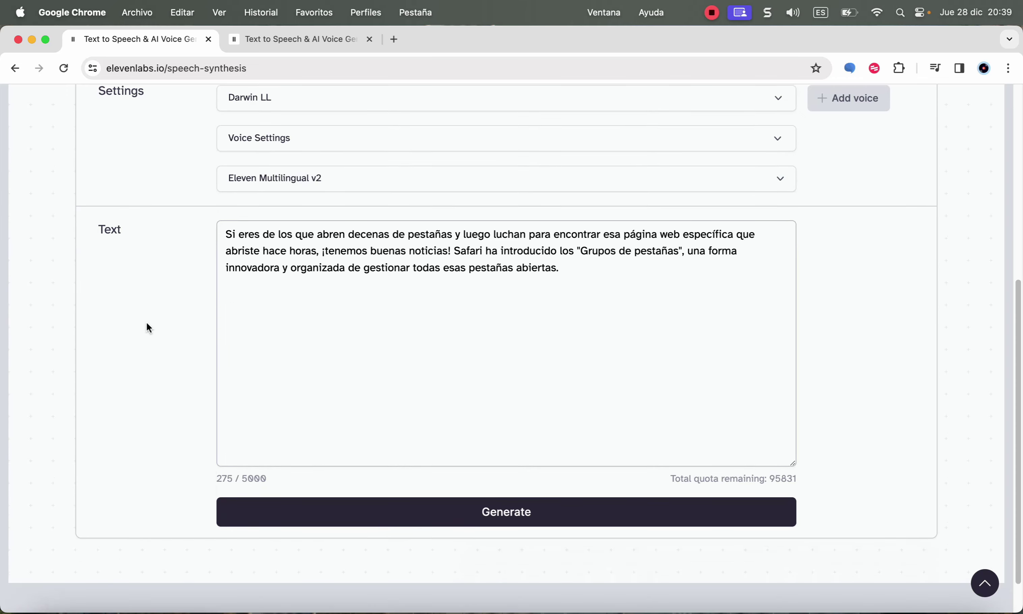
{"action": "left_click", "coordinate": [571, 276]}
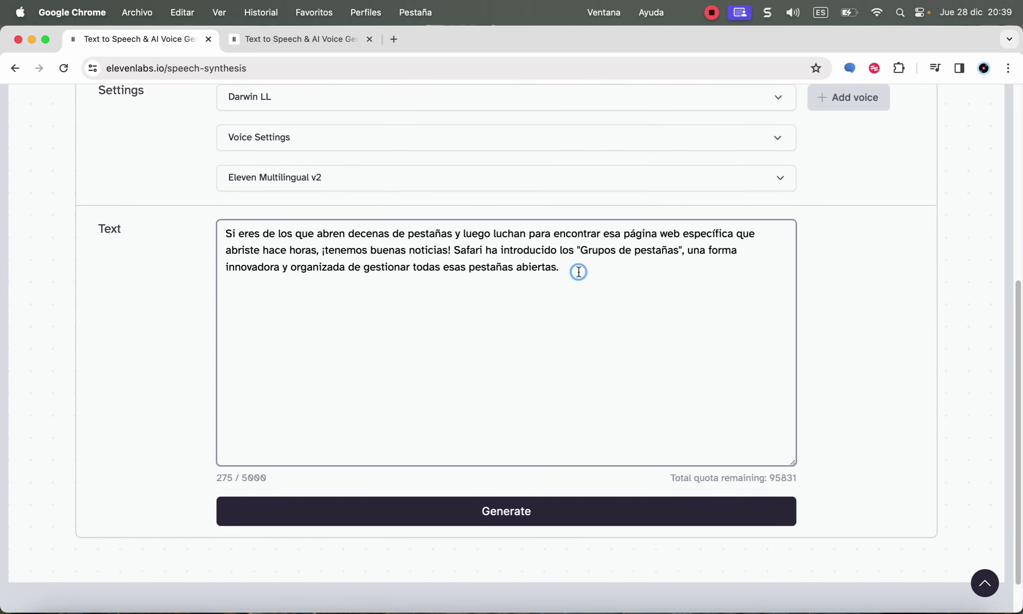
{"action": "left_click_drag", "start_coordinate": [578, 271], "coordinate": [221, 231]}
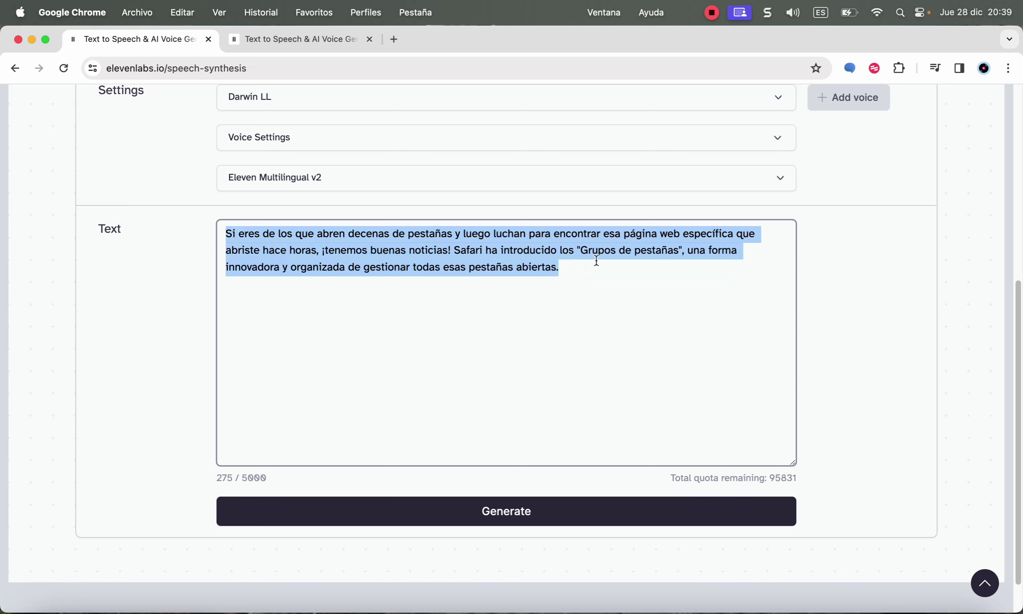
{"action": "left_click", "coordinate": [619, 258]}
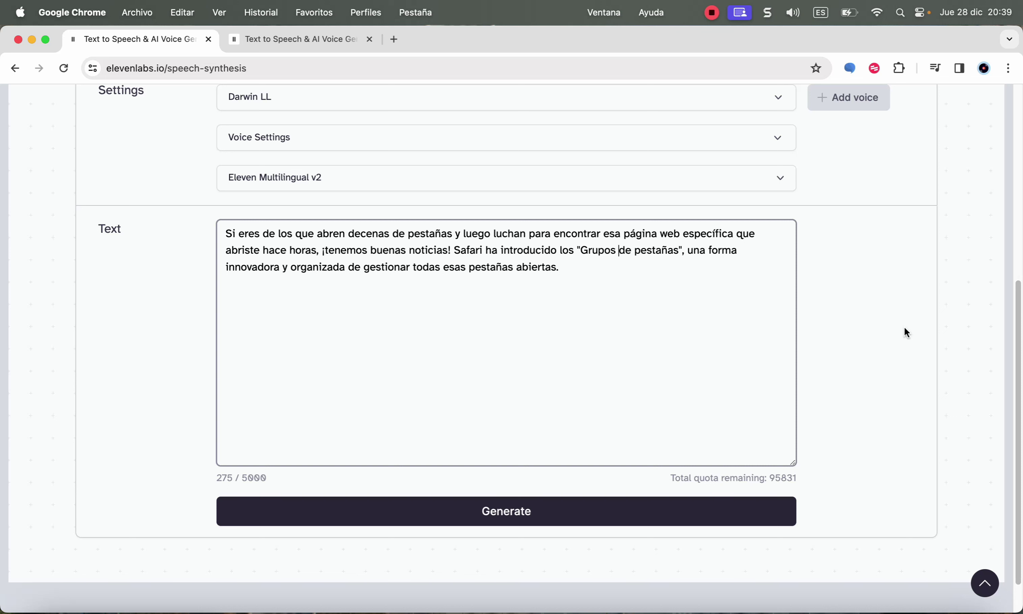
{"action": "left_click", "coordinate": [509, 518]}
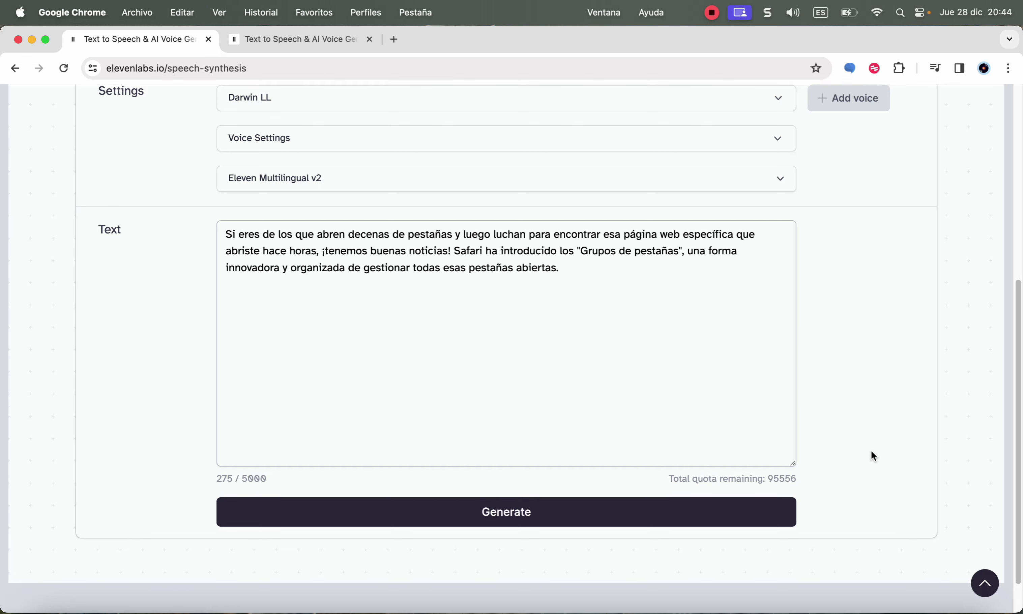
Open the account's Subscription page and examine which plan the account is subscribed to.
{"action": "scroll", "coordinate": [871, 449], "scroll_direction": "up", "scroll_amount": 10}
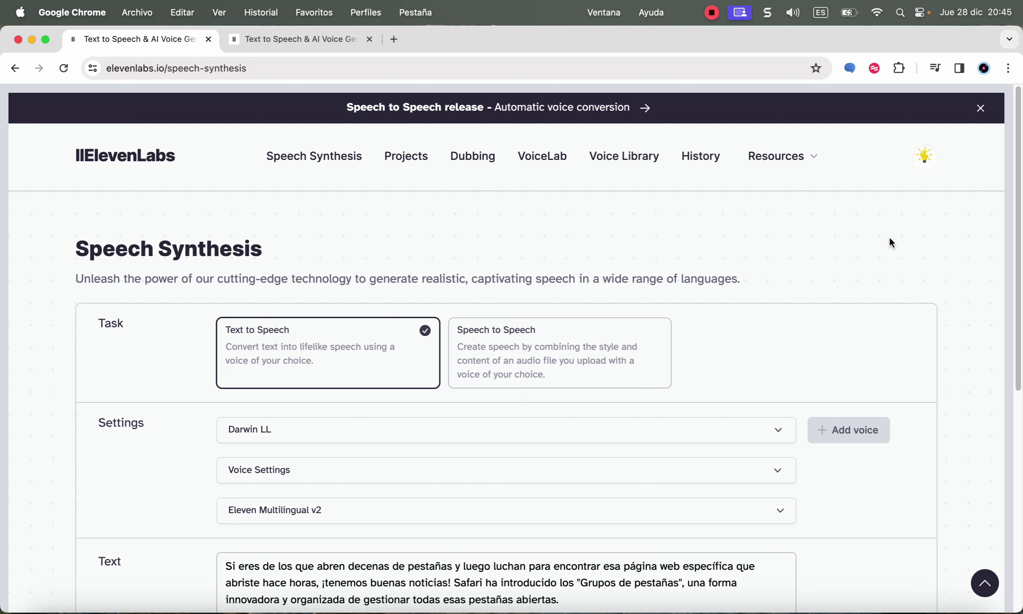
{"action": "left_click", "coordinate": [925, 168]}
{"action": "left_click", "coordinate": [890, 283]}
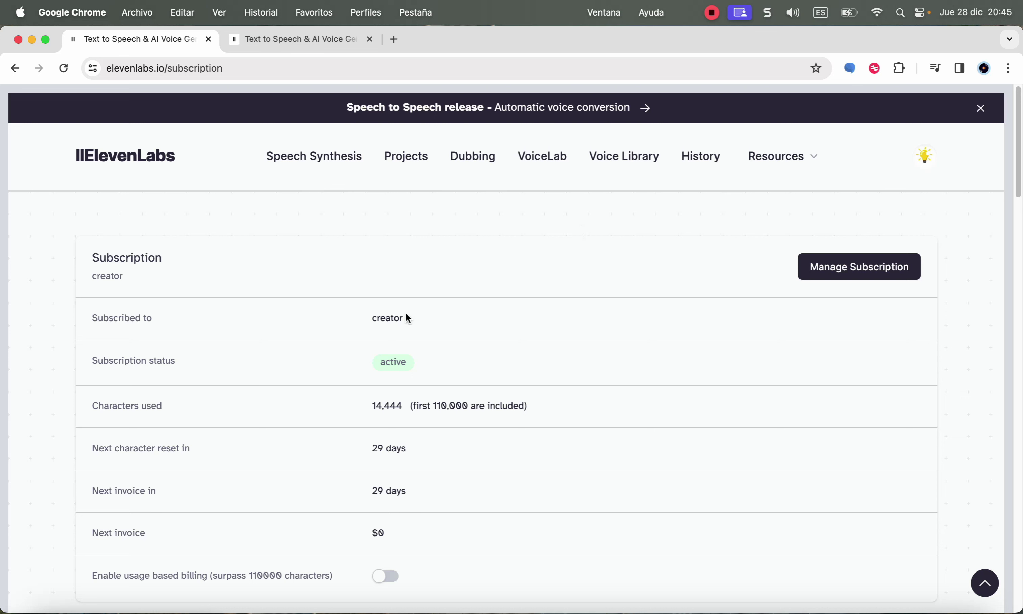
{"action": "left_click_drag", "start_coordinate": [406, 318], "coordinate": [371, 318]}
{"action": "left_click", "coordinate": [515, 280]}
{"action": "left_click", "coordinate": [503, 277]}
Examine the Creator plan's monthly character allowance and its Professional Voice Cloning feature in the plan comparison.
{"action": "scroll", "coordinate": [962, 386], "scroll_direction": "down", "scroll_amount": 15}
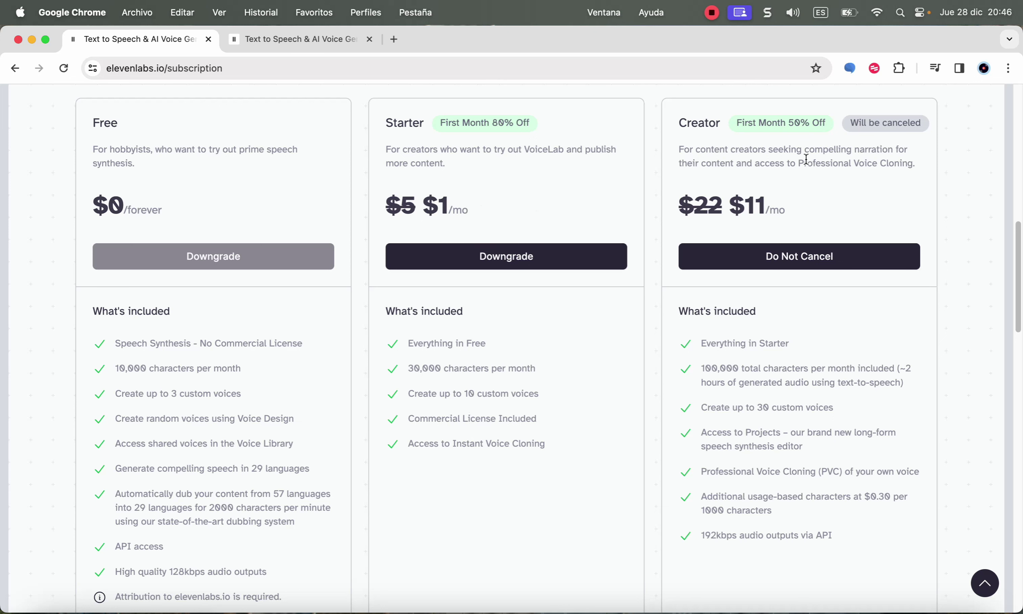
{"action": "left_click", "coordinate": [703, 368]}
{"action": "double_click", "coordinate": [738, 368]}
{"action": "left_click", "coordinate": [698, 368]}
{"action": "left_click_drag", "start_coordinate": [737, 368], "coordinate": [702, 368]}
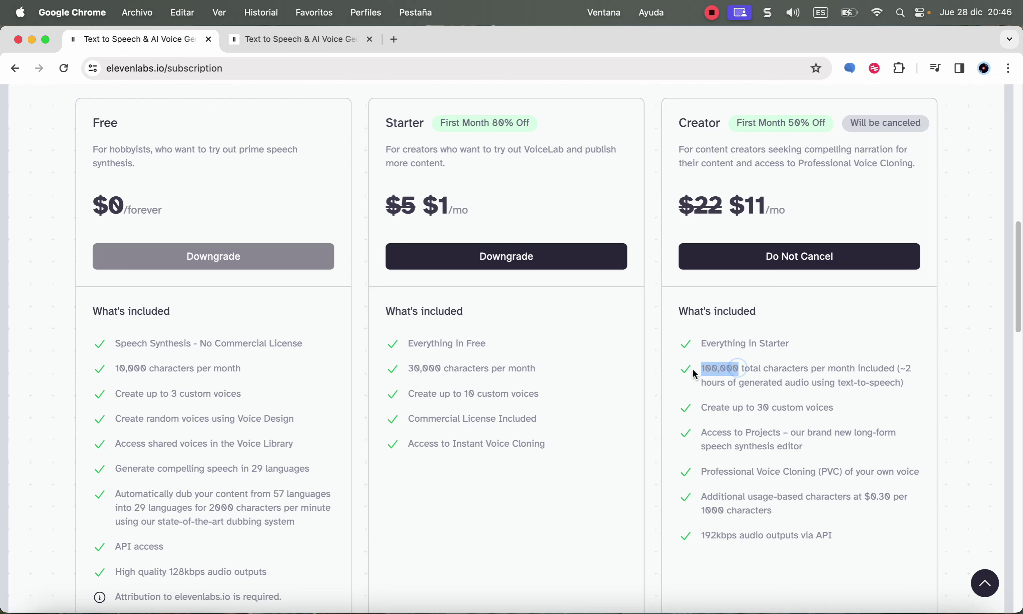
{"action": "left_click", "coordinate": [710, 369]}
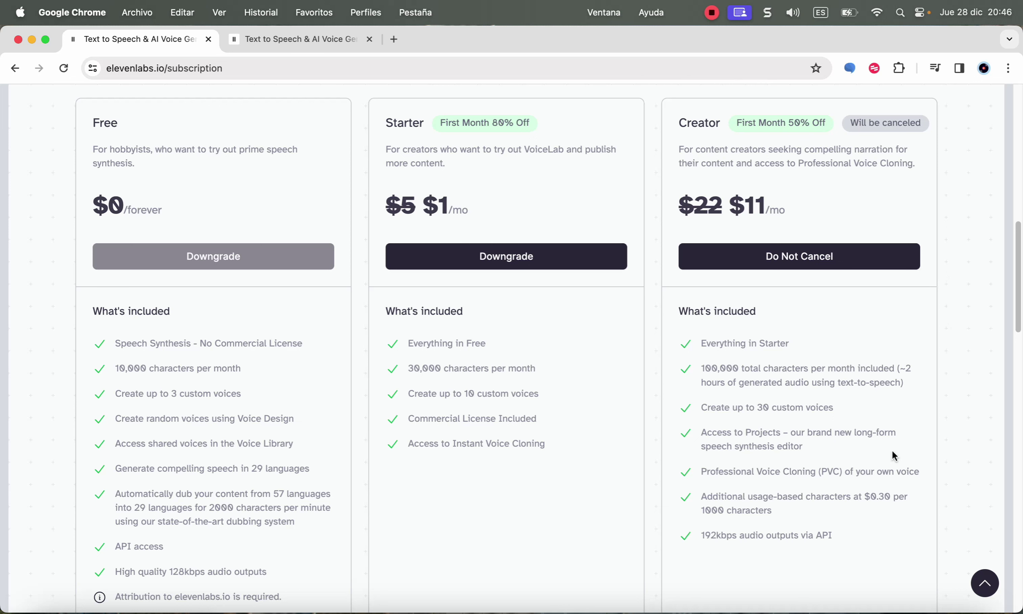
{"action": "left_click_drag", "start_coordinate": [697, 469], "coordinate": [917, 467]}
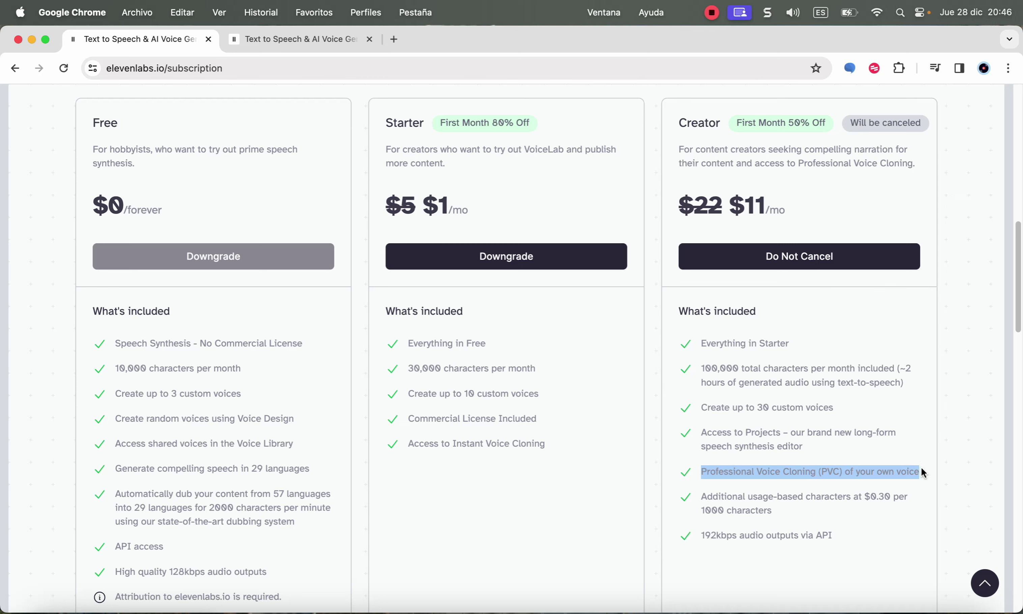
{"action": "left_click", "coordinate": [921, 468]}
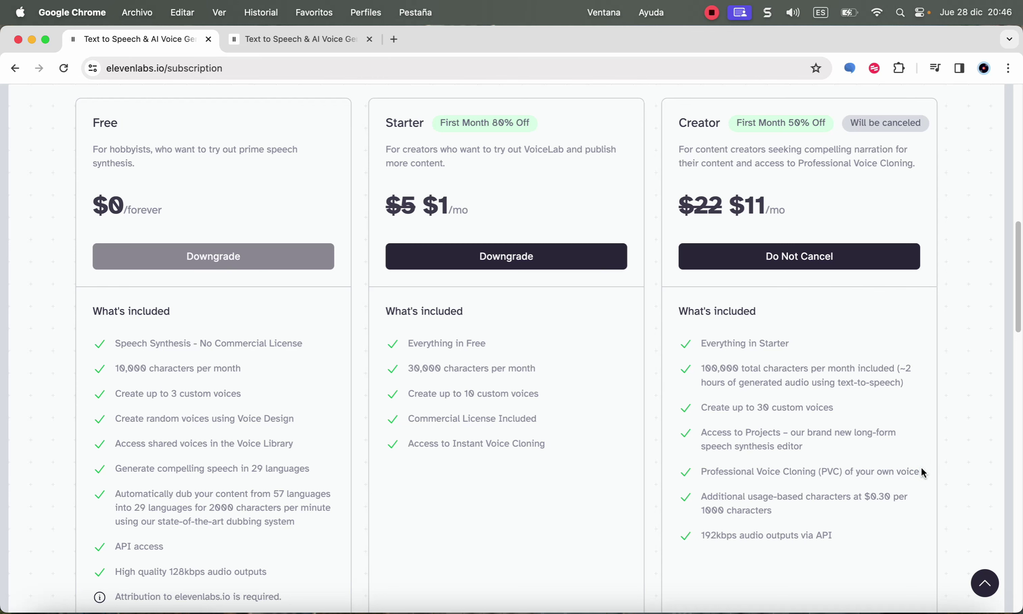
Compare the first-month discounts and prices of the Creator and Starter plans, and switch to the browser tab with VoiceLab.
{"action": "scroll", "coordinate": [920, 466], "scroll_direction": "down", "scroll_amount": 1}
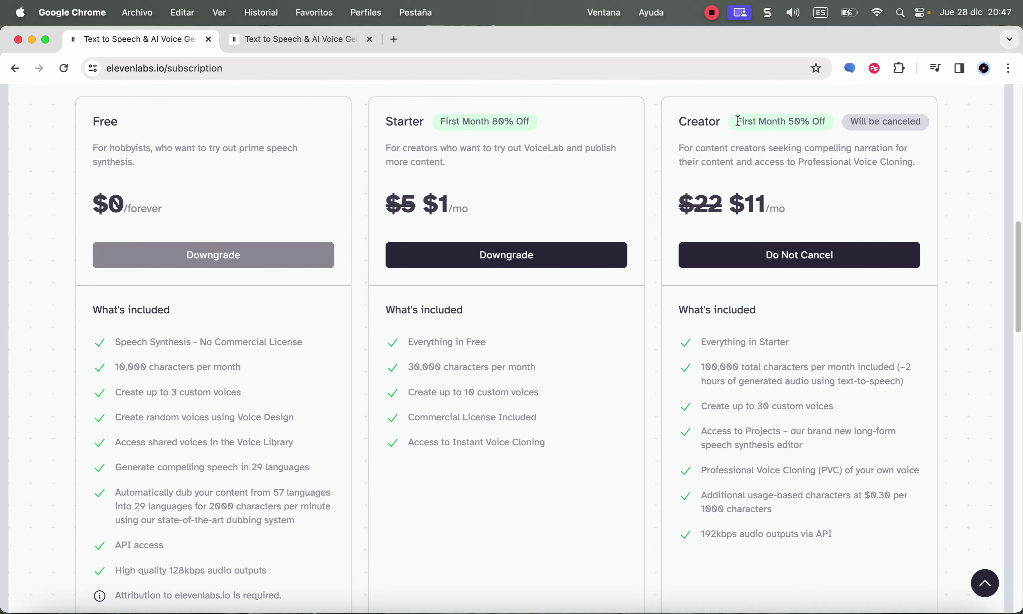
{"action": "left_click_drag", "start_coordinate": [736, 120], "coordinate": [828, 122]}
{"action": "left_click", "coordinate": [828, 121]}
{"action": "left_click_drag", "start_coordinate": [764, 201], "coordinate": [745, 201]}
{"action": "left_click", "coordinate": [799, 164]}
{"action": "double_click", "coordinate": [425, 121]}
{"action": "left_click", "coordinate": [567, 121]}
{"action": "left_click_drag", "start_coordinate": [453, 205], "coordinate": [386, 204]}
{"action": "left_click", "coordinate": [796, 195]}
{"action": "left_click", "coordinate": [318, 41]}
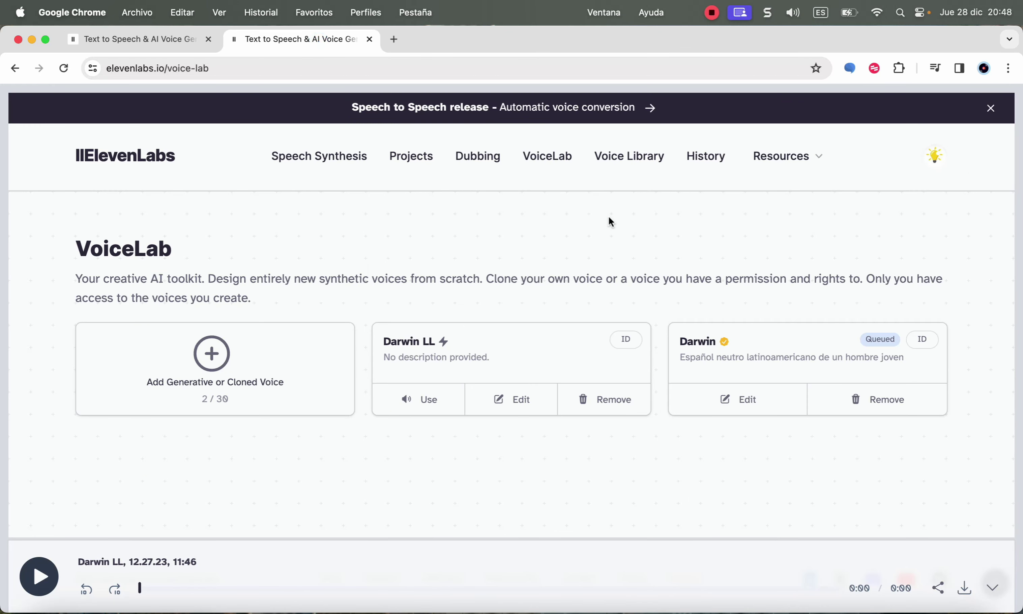